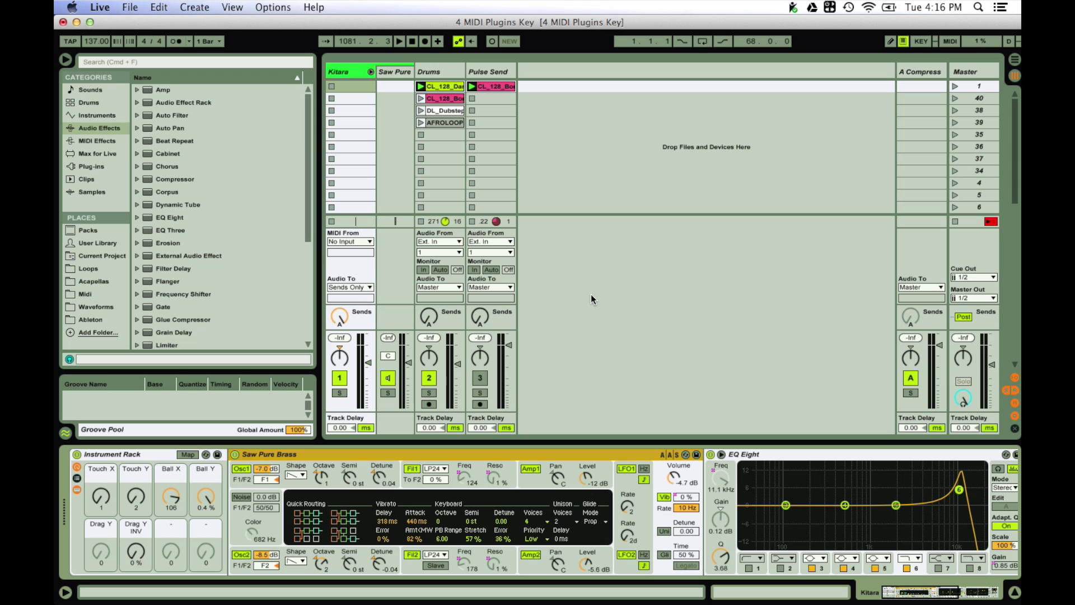
Insert a new MIDI track, move it ahead of Kitara, and rename it 'Key'
right_click(532, 180)
key("Escape")
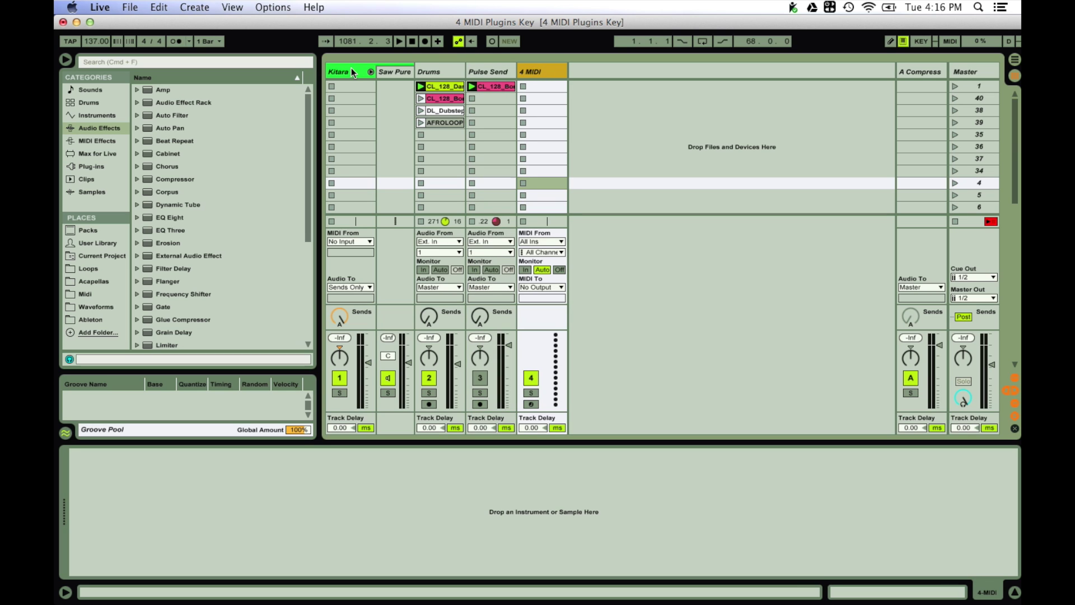
left_click_drag(333, 73, 331, 74)
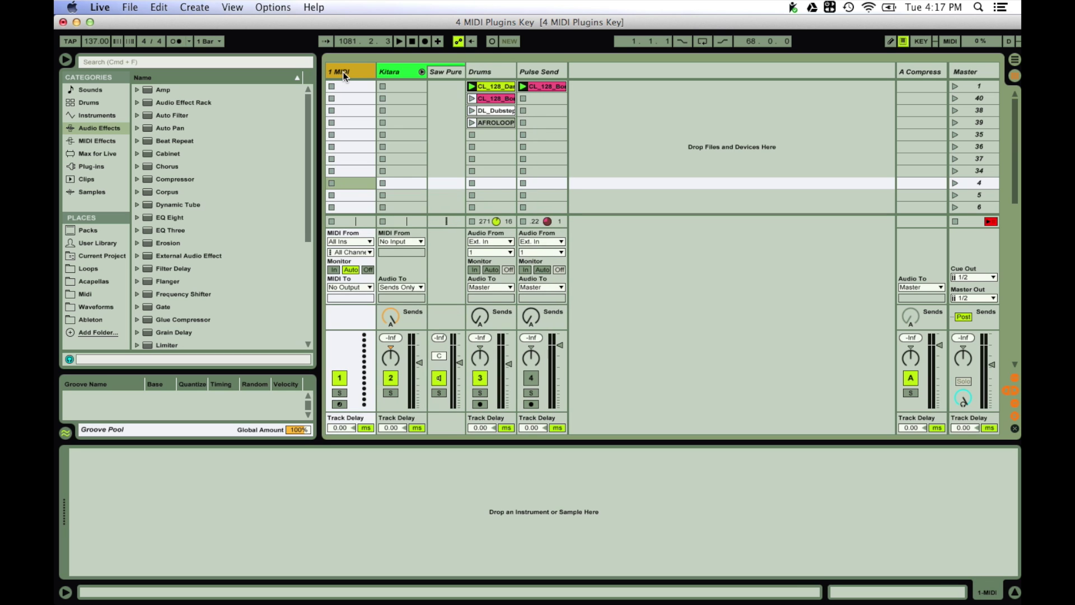
right_click(343, 73)
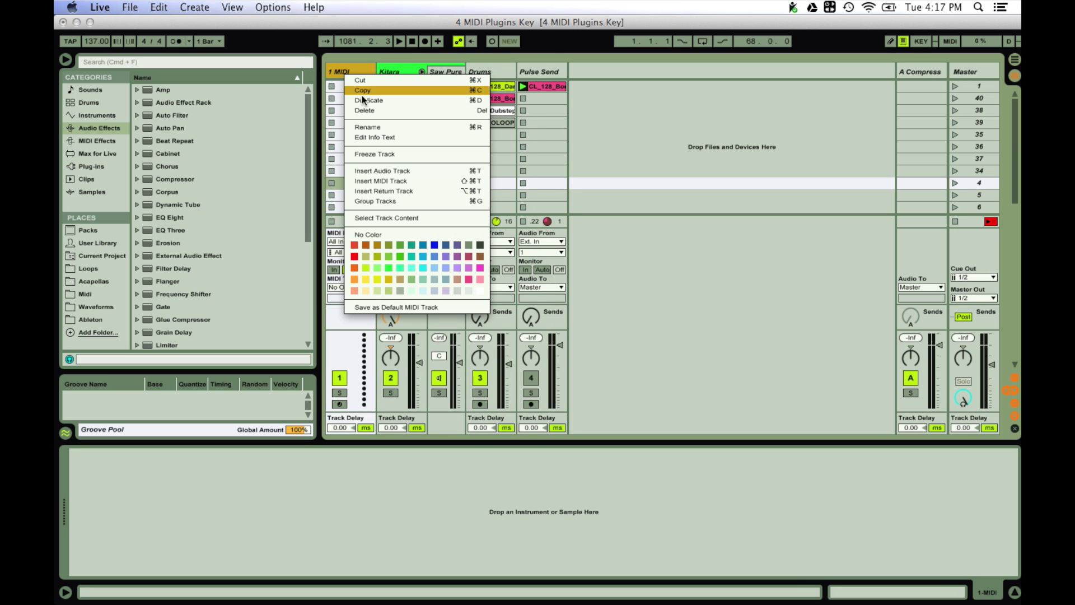
left_click(385, 128)
type("Key")
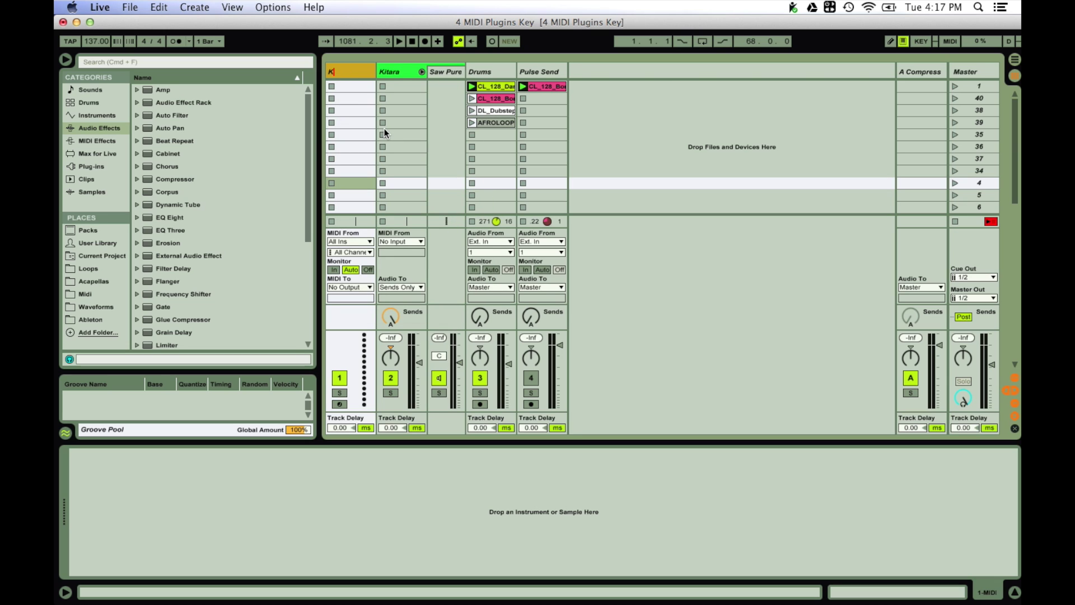
key("Return")
Add C Major and C Minor Scale devices to the Key track, with C Minor switched off
left_click(96, 115)
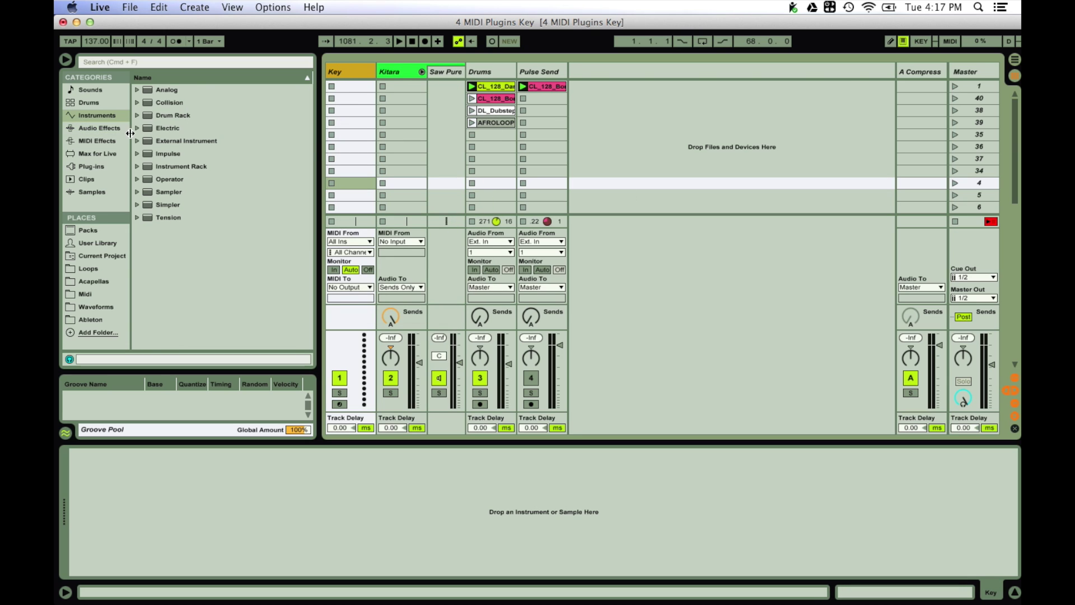
left_click(117, 141)
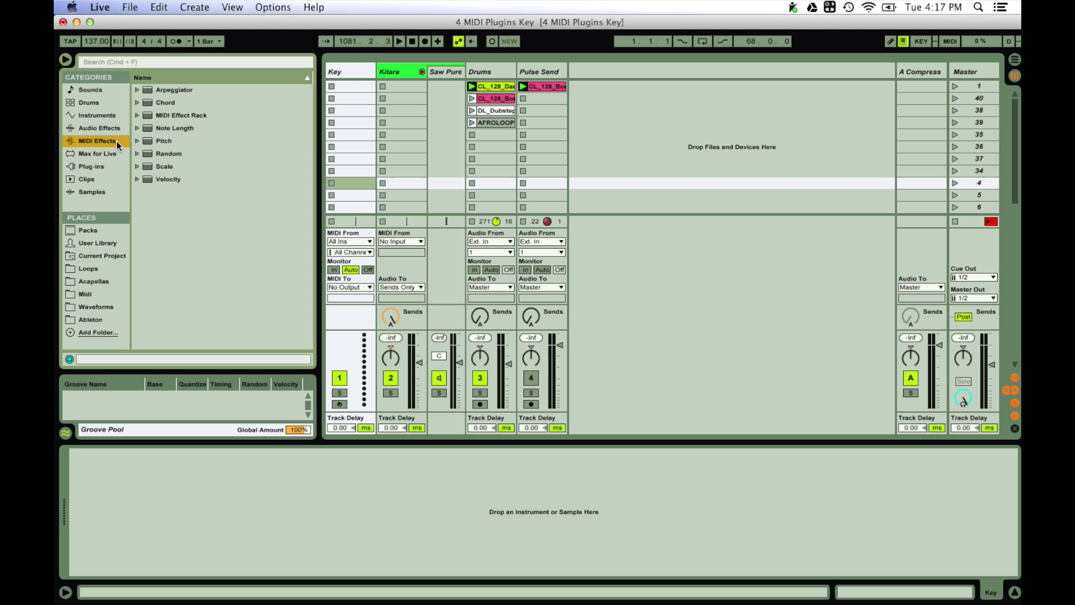
left_click(137, 167)
scroll(191, 168, "down", 5)
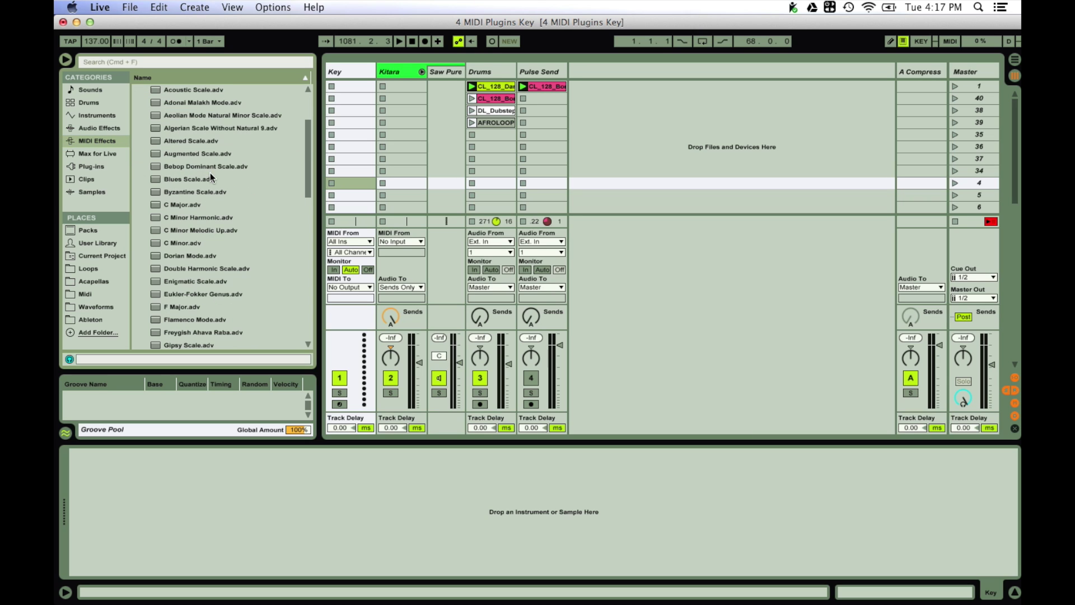
left_click_drag(181, 206, 166, 470)
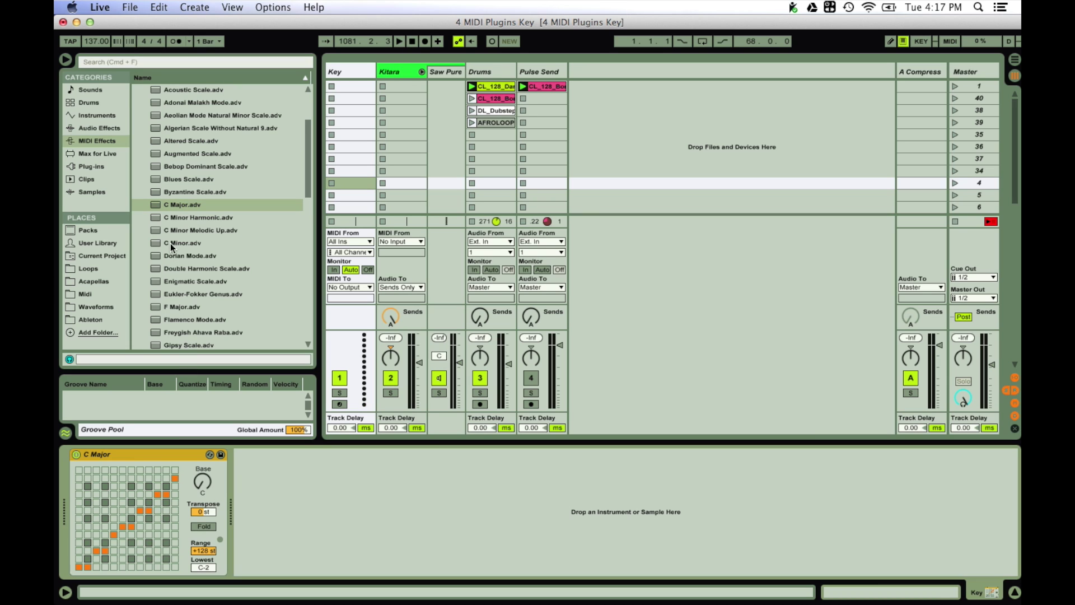
left_click_drag(170, 243, 321, 519)
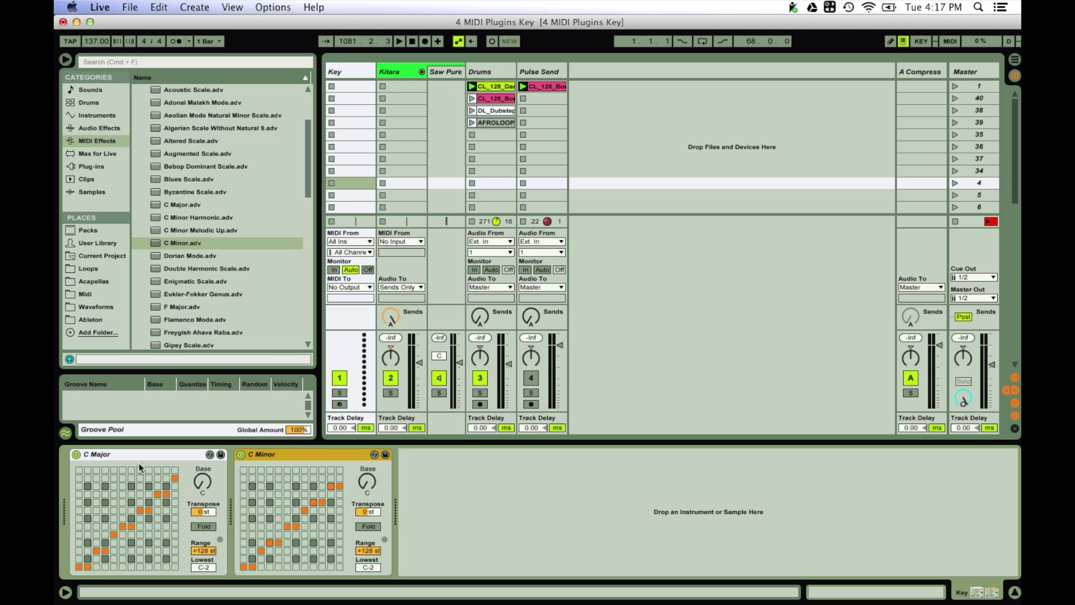
left_click(241, 455)
Insert a Pitch device before the scales and rename it 'Transpose'
scroll(168, 168, "up", 3)
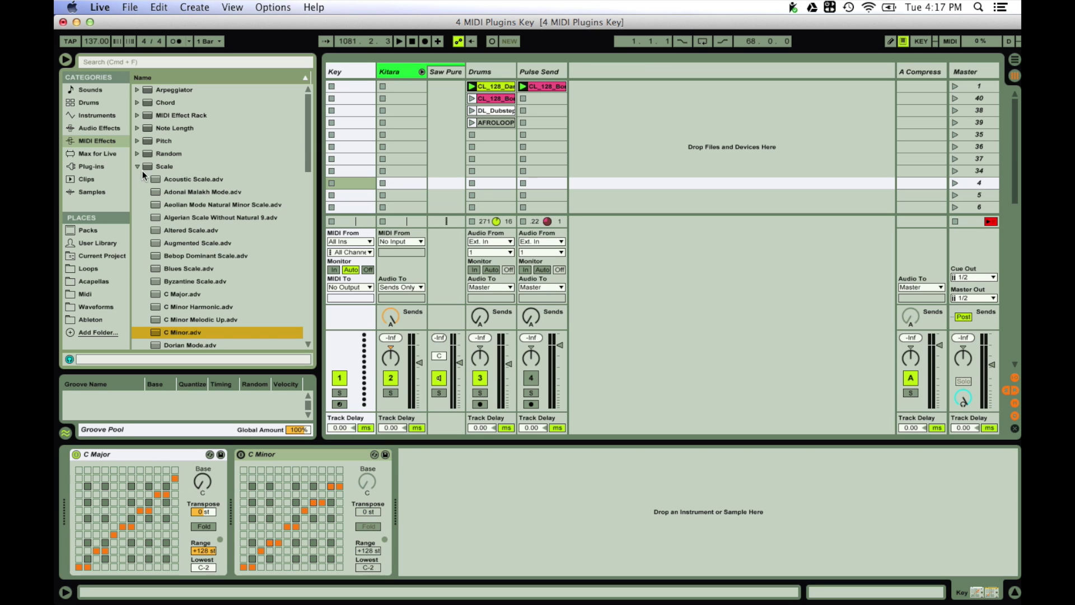
left_click(138, 167)
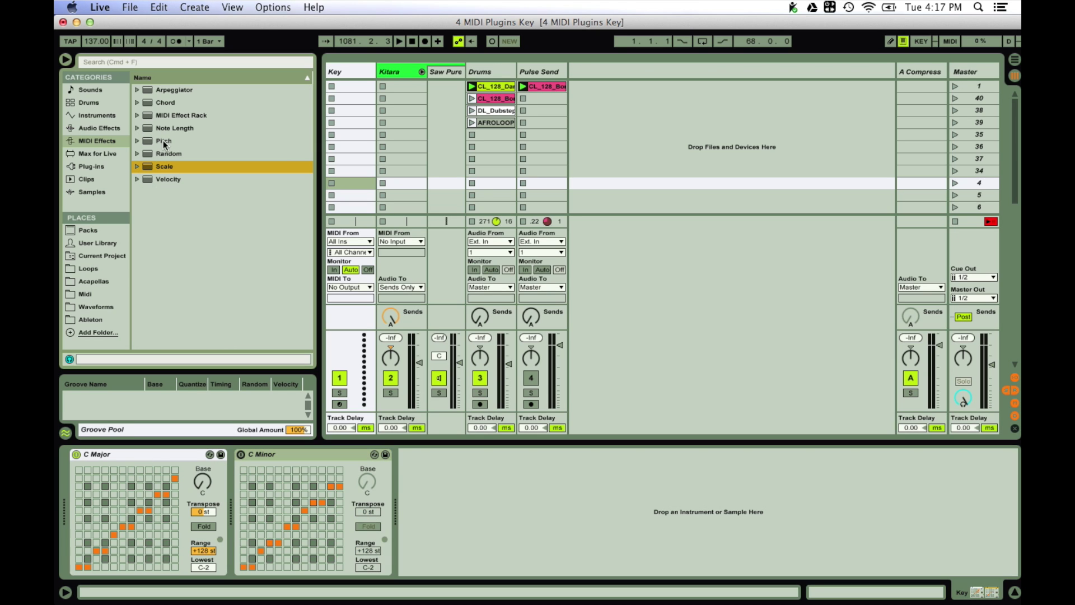
left_click_drag(163, 140, 69, 473)
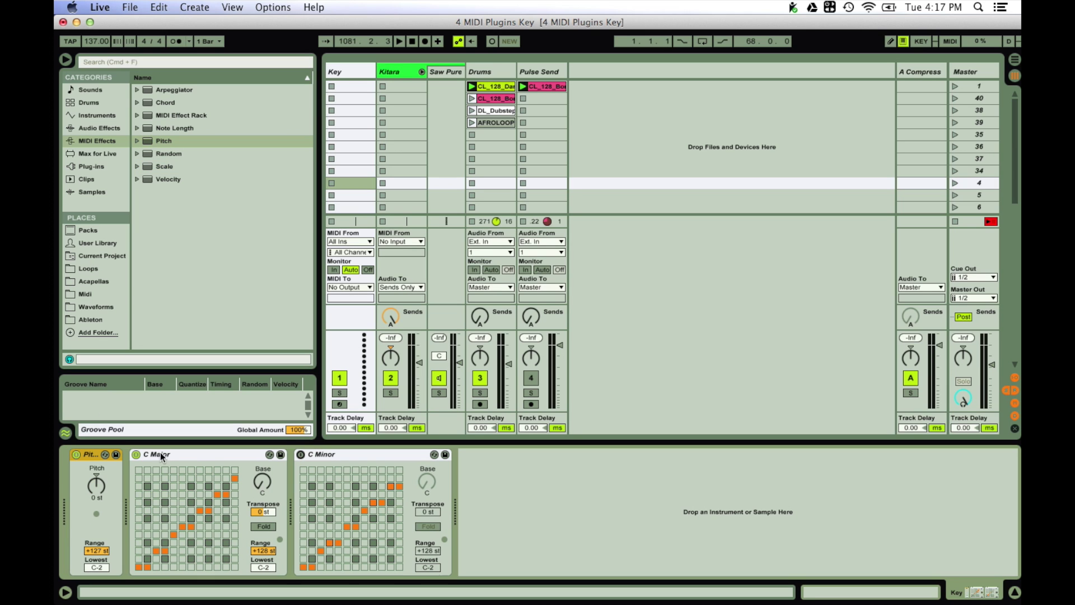
right_click(88, 454)
left_click(106, 497)
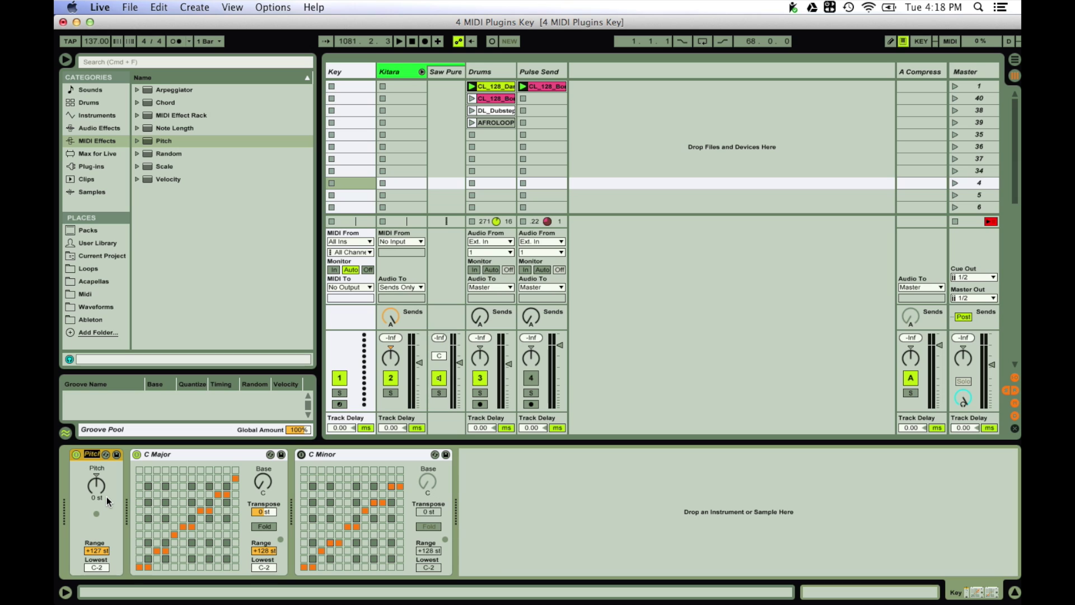
type("Transpose")
key("Return")
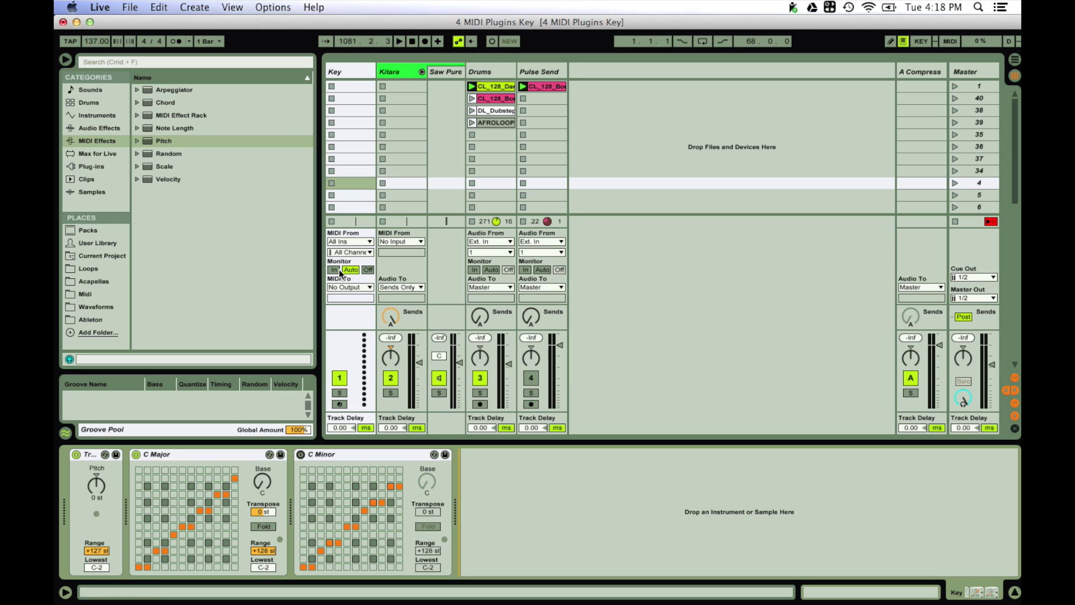
Keep Key's input on All Ins, send its MIDI to Kitara, and set Kitara's MIDI From to Key
left_click(353, 242)
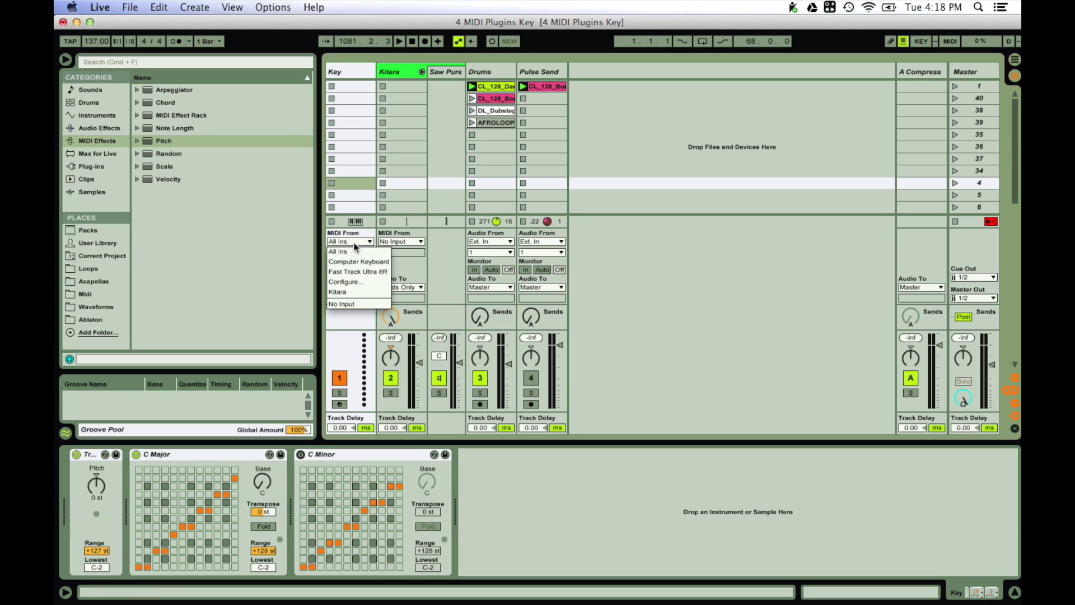
left_click(354, 243)
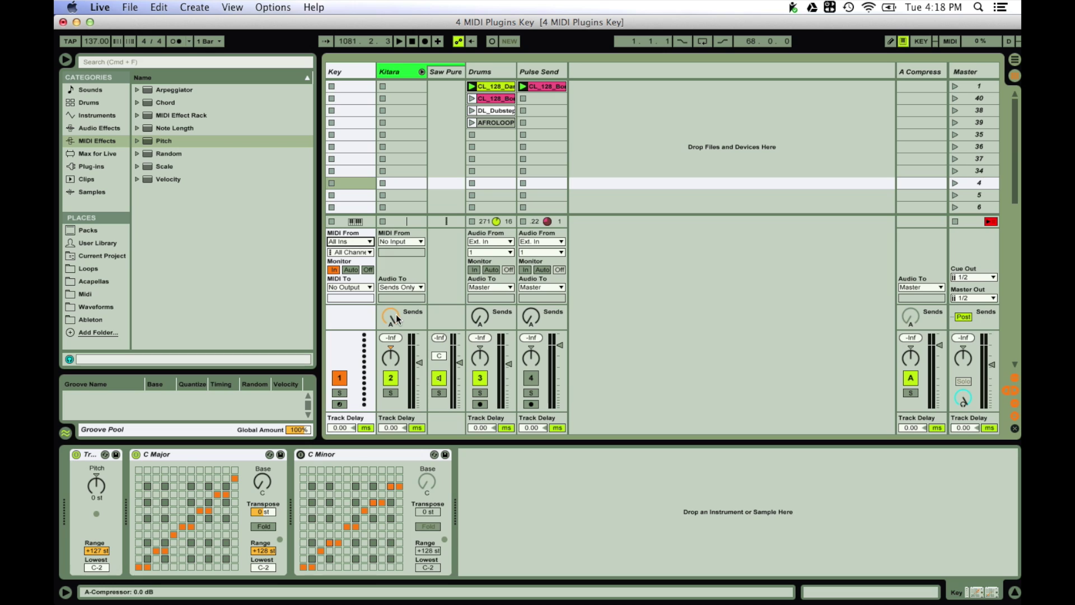
left_click(361, 287)
left_click(355, 328)
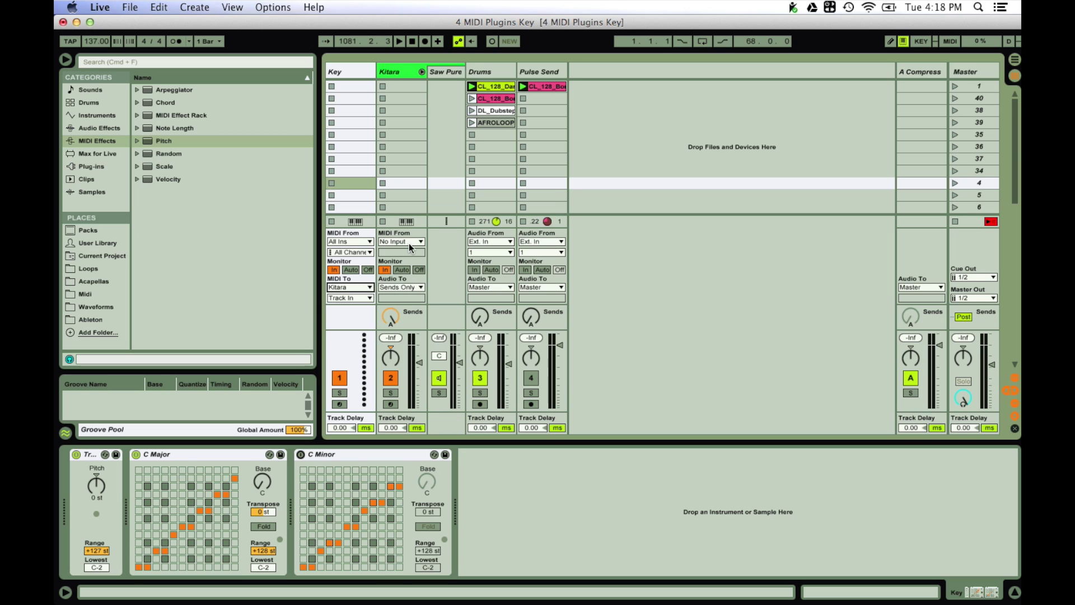
left_click(409, 243)
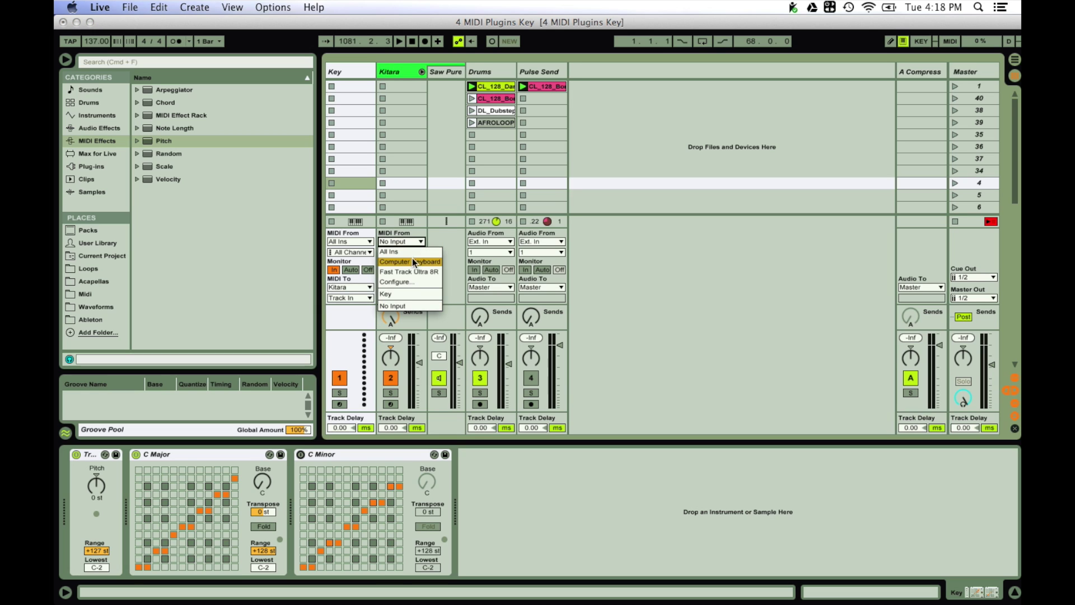
left_click(404, 294)
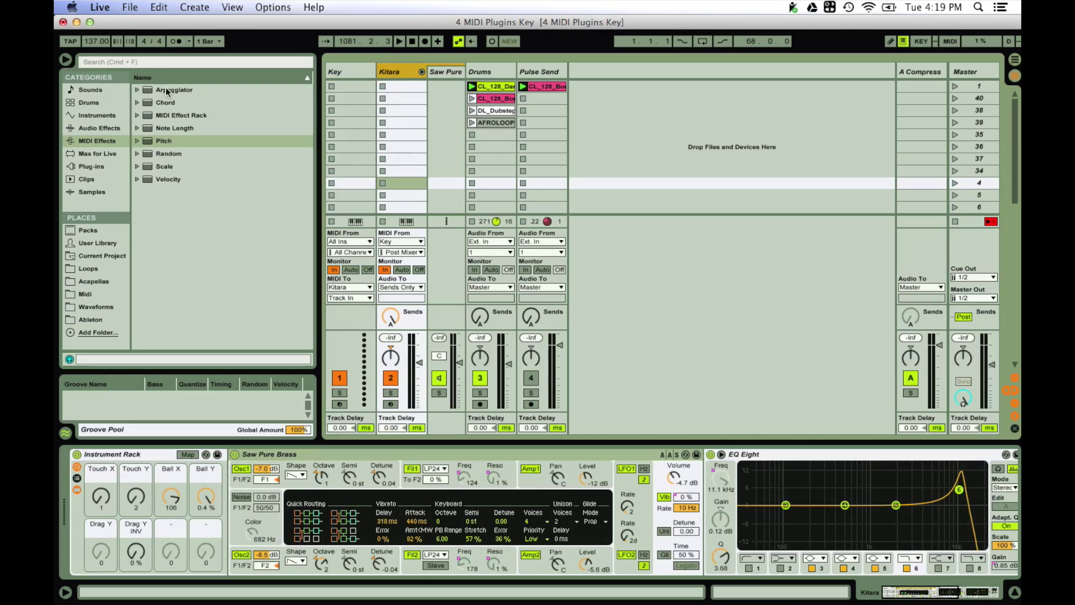
Drop an Arpeggiator into Kitara's rack before Saw Pure Brass and switch it off
left_click(163, 89)
left_click_drag(236, 218, 236, 497)
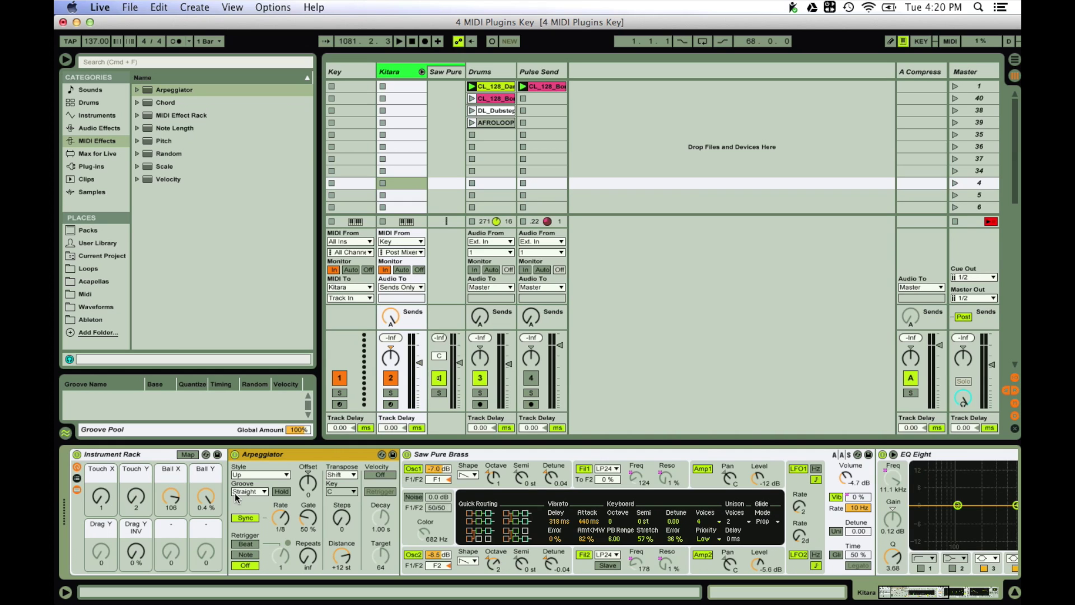
key("0")
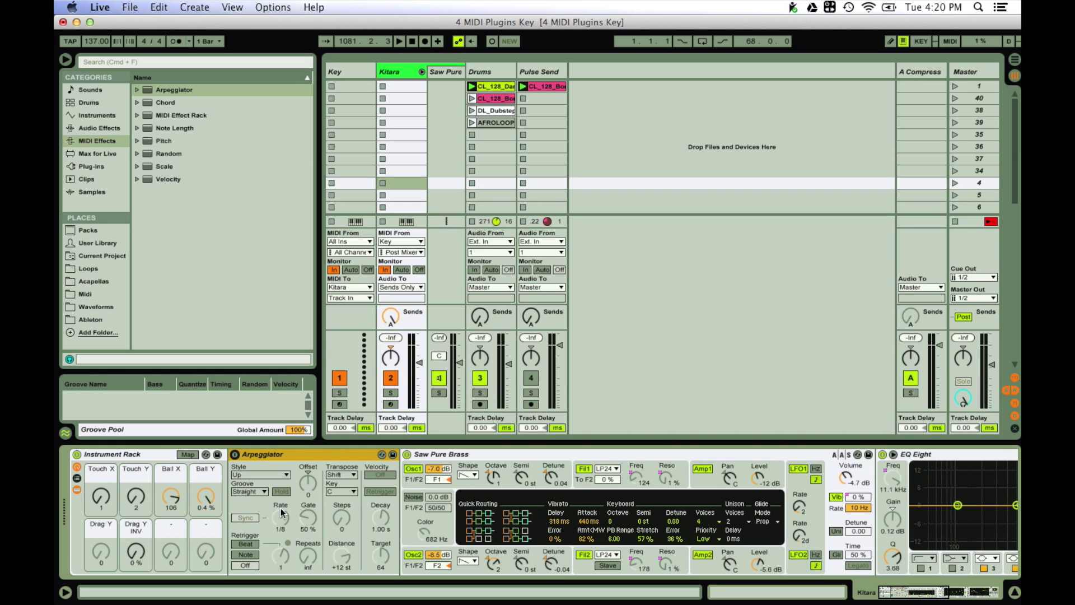
Map Drag Y to the Arpeggiator's Device On (1 to 0) and Synced Rate (1/4 to 1/1)
left_click(188, 455)
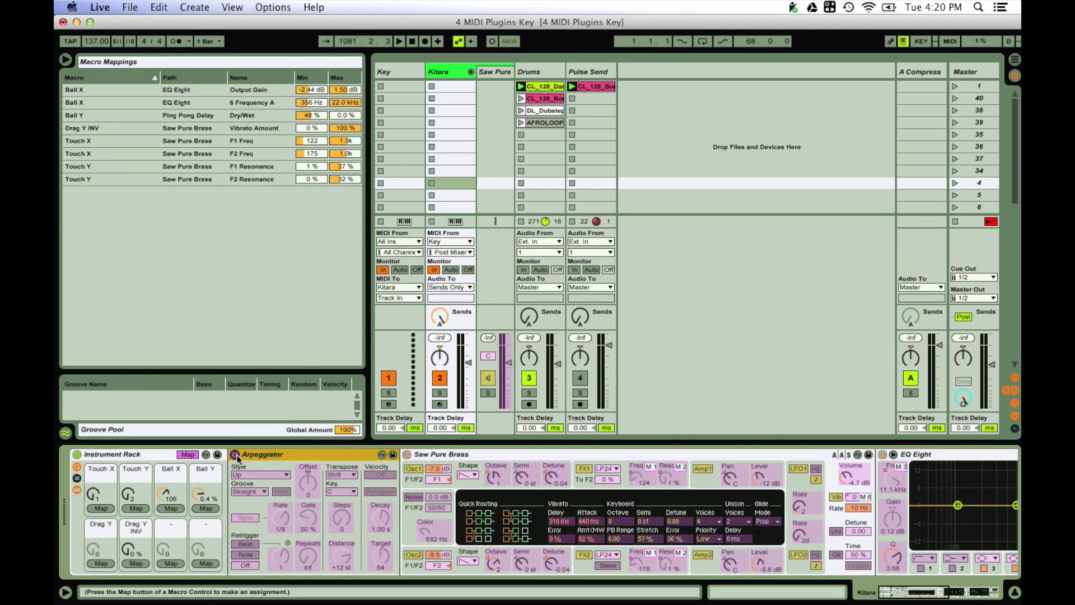
left_click(103, 563)
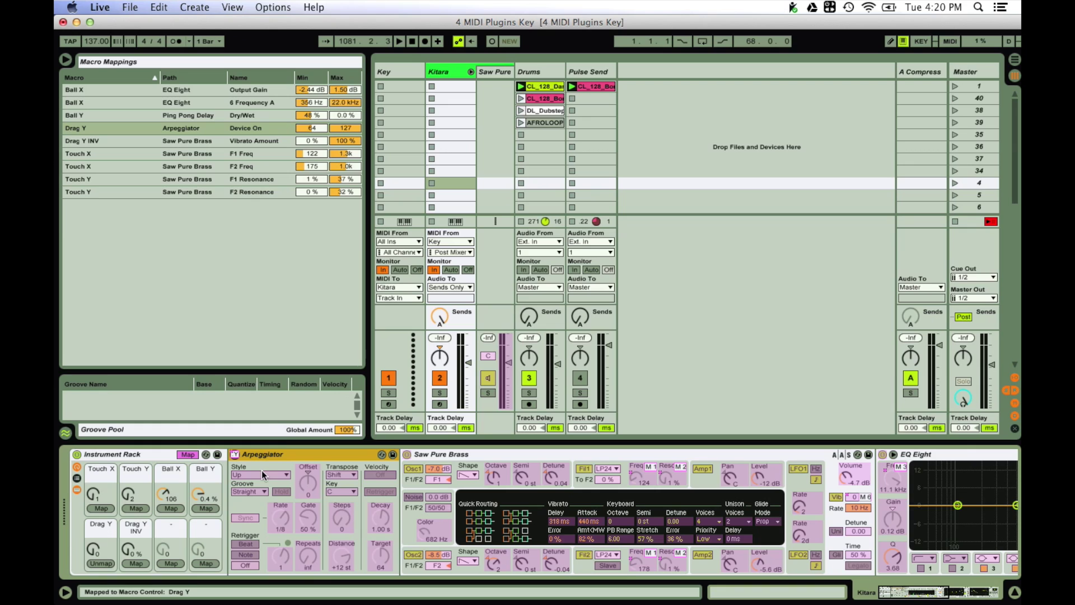
left_click_drag(321, 127, 320, 140)
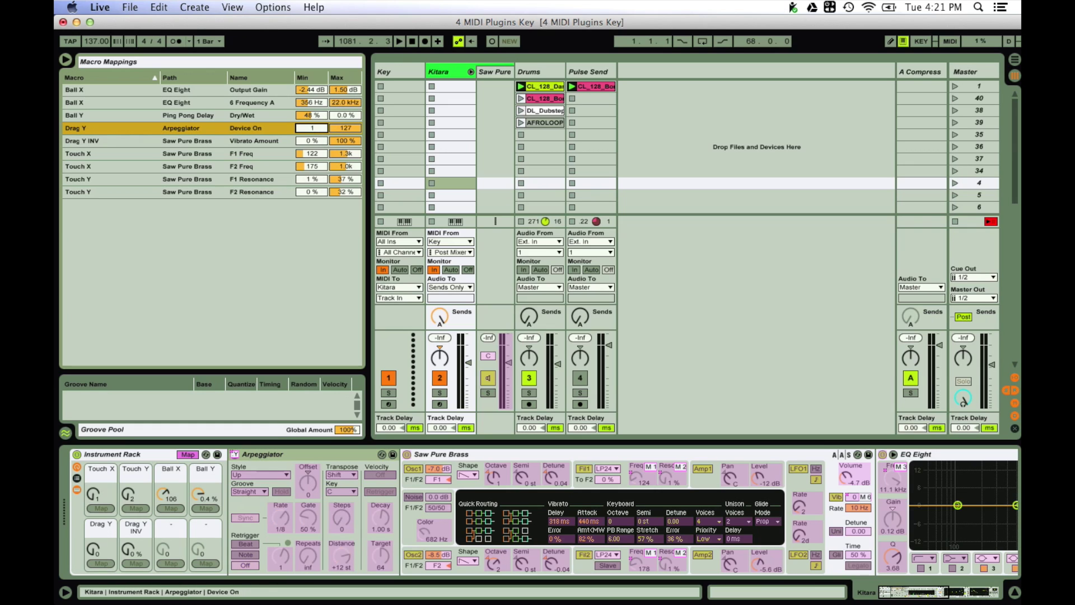
left_click_drag(338, 138, 338, 152)
left_click(284, 525)
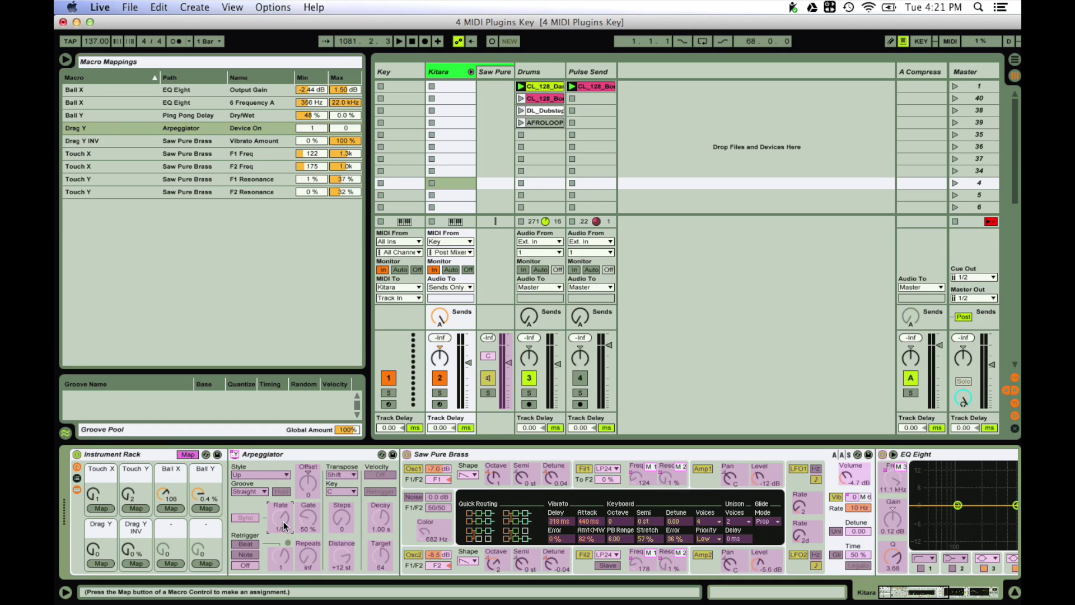
left_click(101, 563)
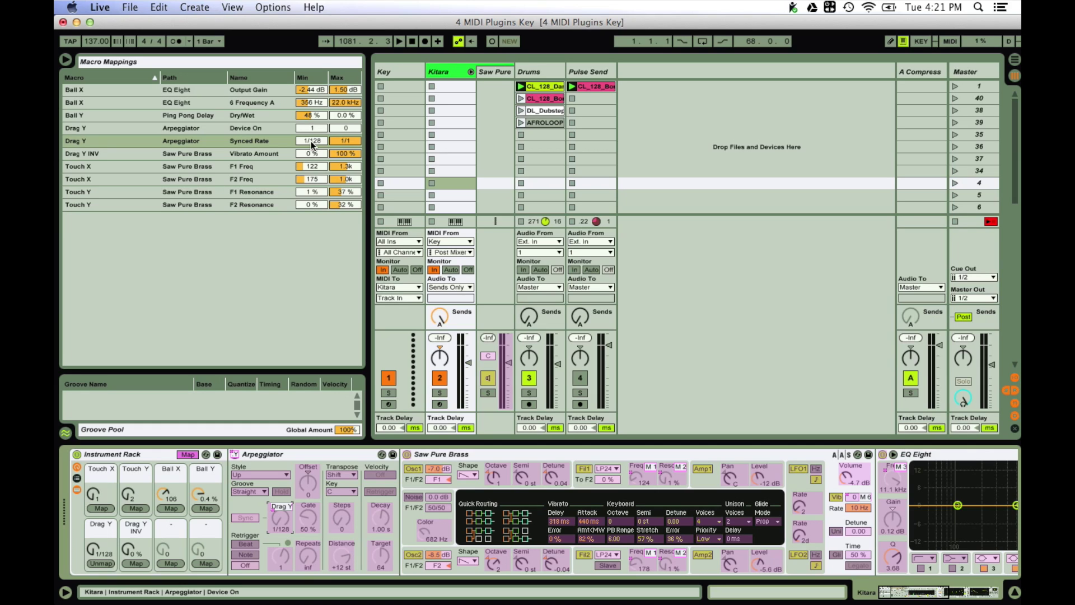
left_click_drag(311, 141, 311, 129)
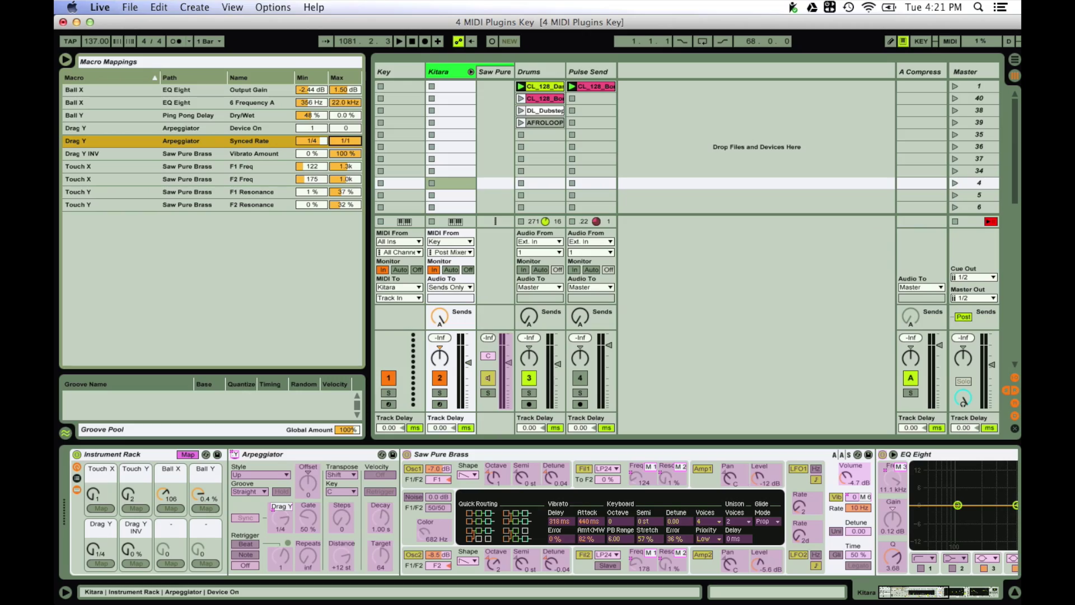